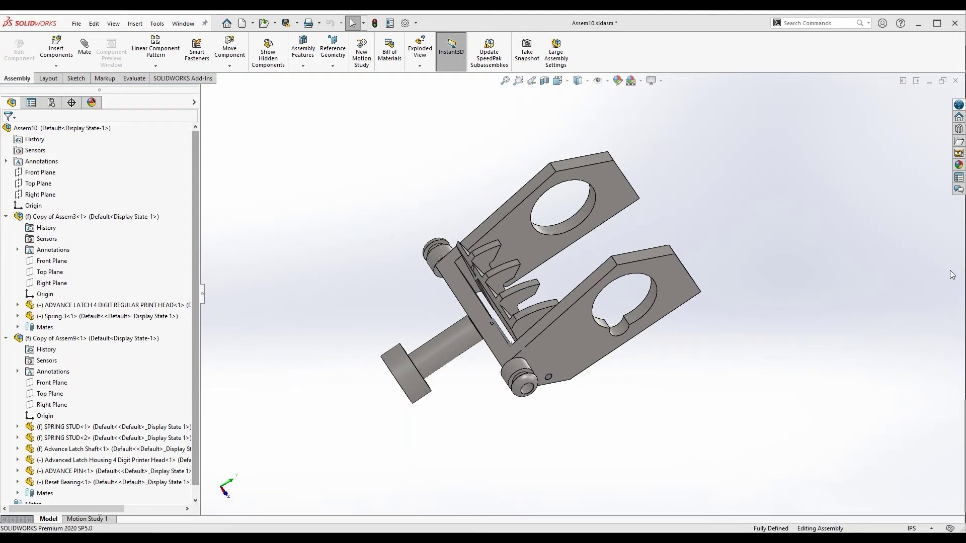
Load the open latch assembly's bill of materials in CADLink using the standard BOM type.
left_click(157, 23)
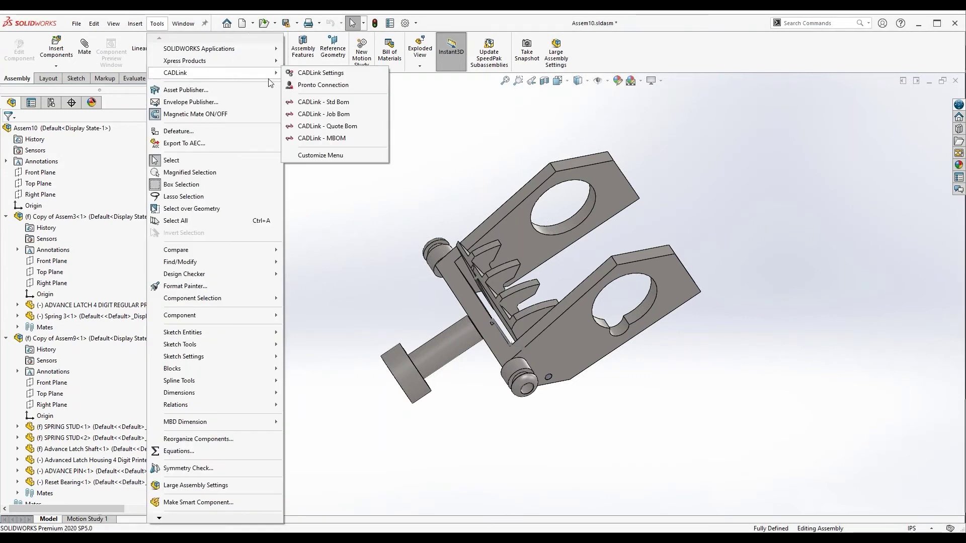
mouse_move(265, 75)
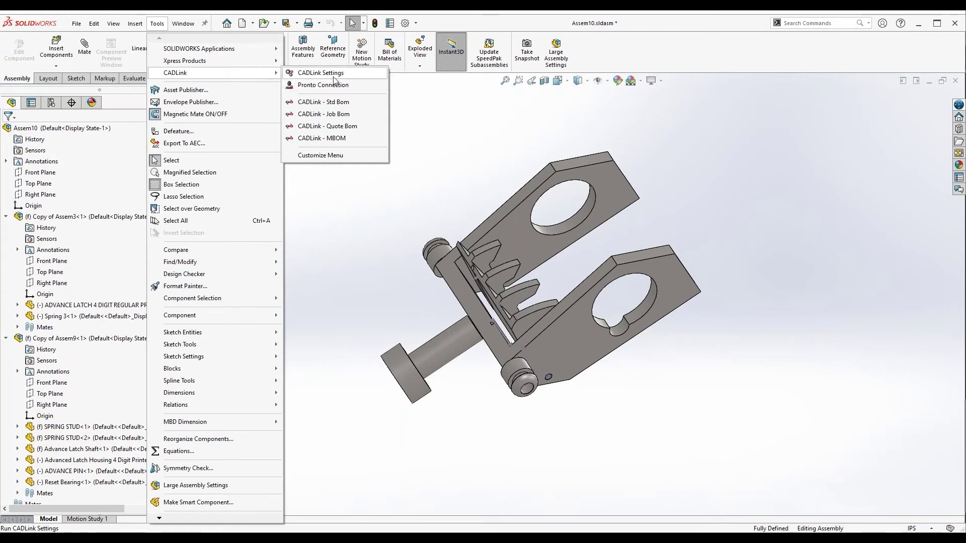
left_click(347, 102)
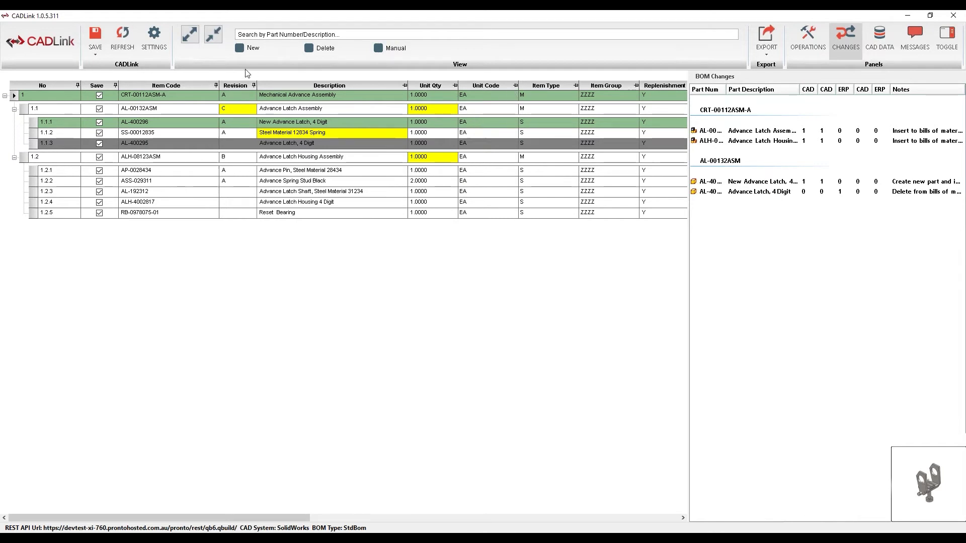
Preview the top-level assembly and the Advance Latch Assembly, and compare AL-00132ASM's CAD and ERP revisions.
left_click(73, 98)
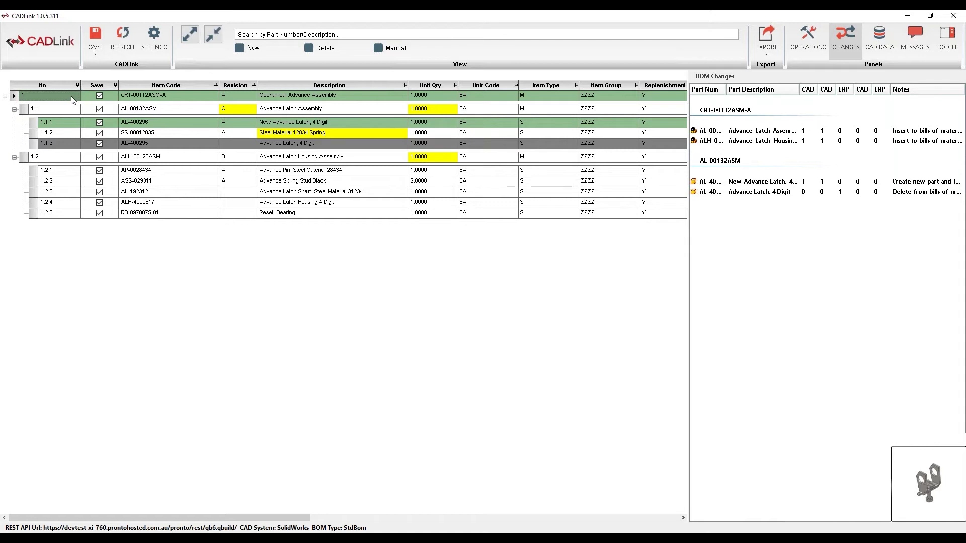
left_click(68, 110)
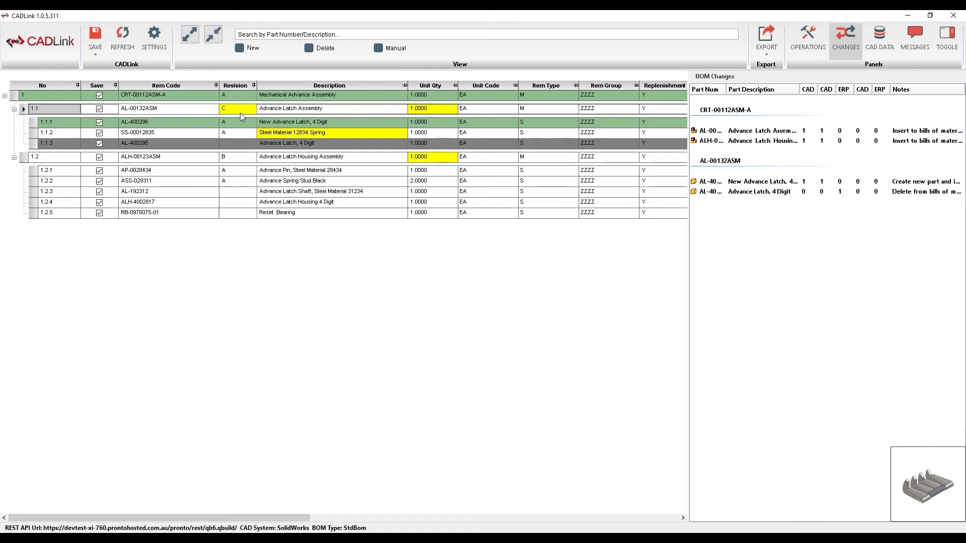
mouse_move(242, 111)
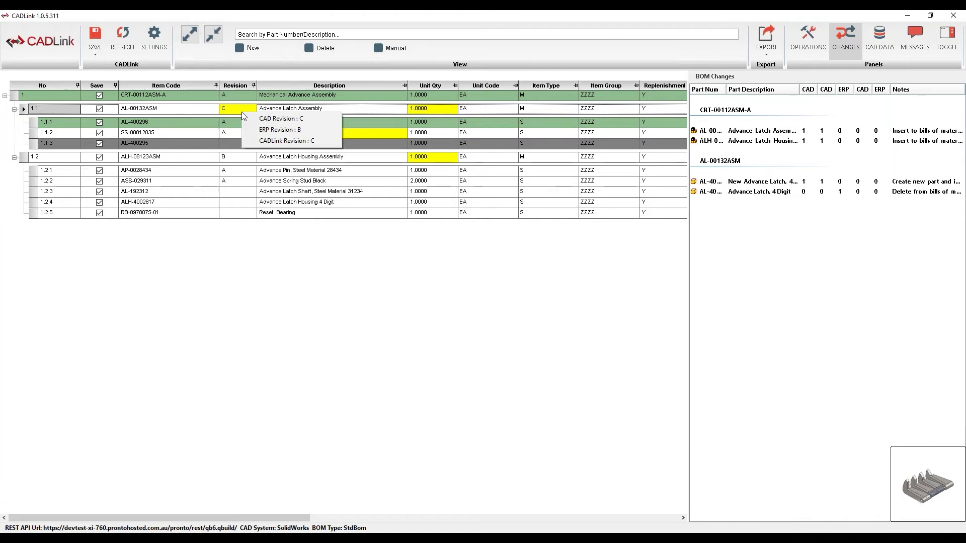
Switch the description of spring SS-00012835 to the ERP value and back to the CAD value.
mouse_move(360, 134)
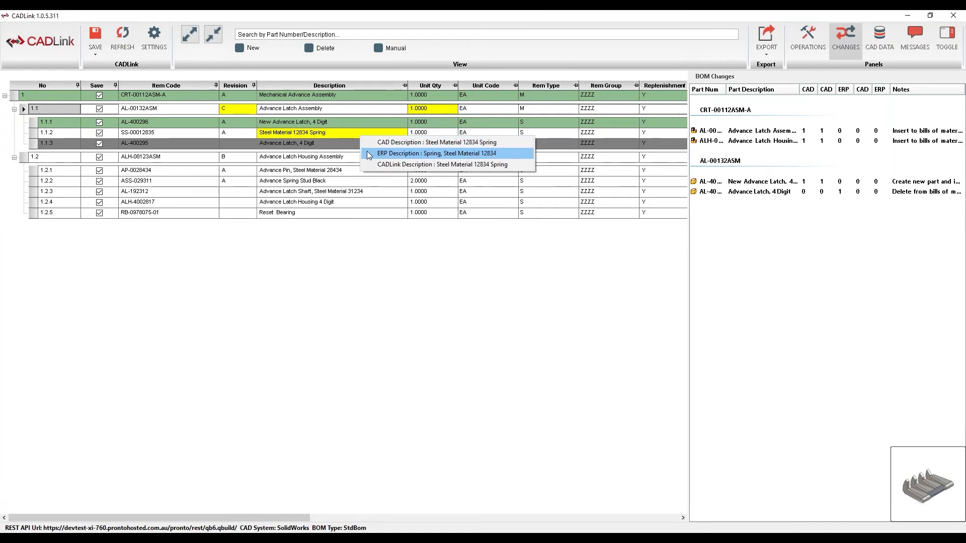
left_click(366, 152)
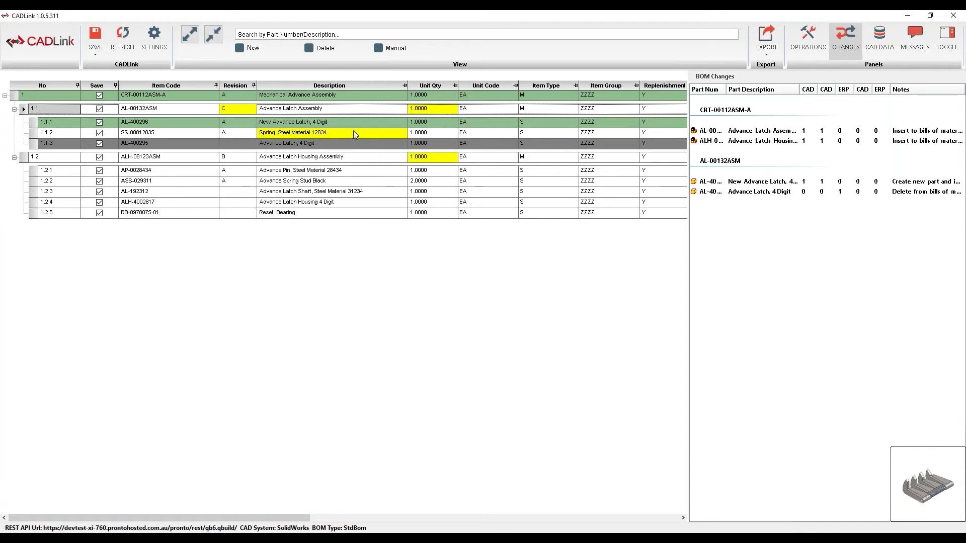
left_click(352, 133)
left_click(361, 138)
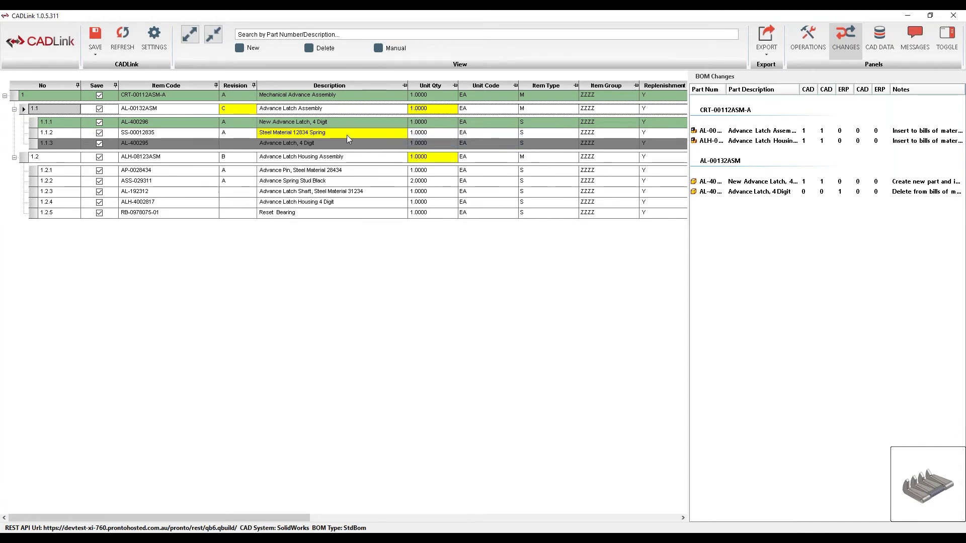
Apply the ERP description to spring SS-00012835 and extend it to "Spring, Steel Material 12834 DEMO".
left_click(346, 135)
left_click(355, 153)
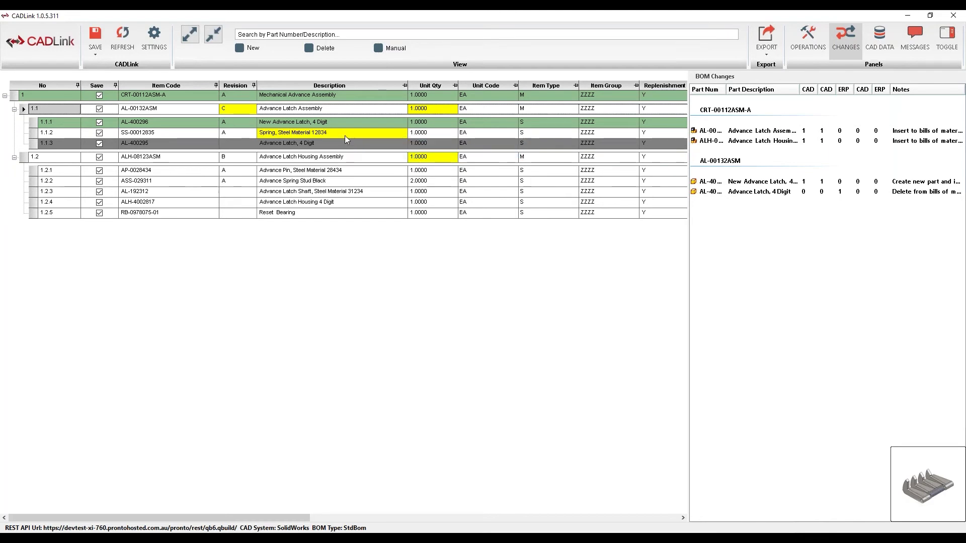
left_click(346, 135)
type("DEMO")
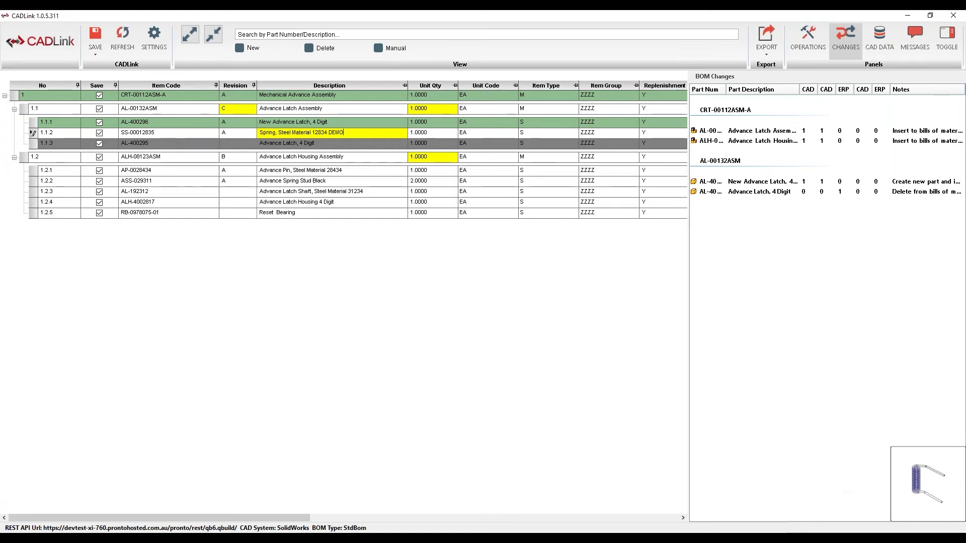
Inspect the AL-400295 row and the further BOM columns, such as factory code and authorisation start.
left_click(63, 147)
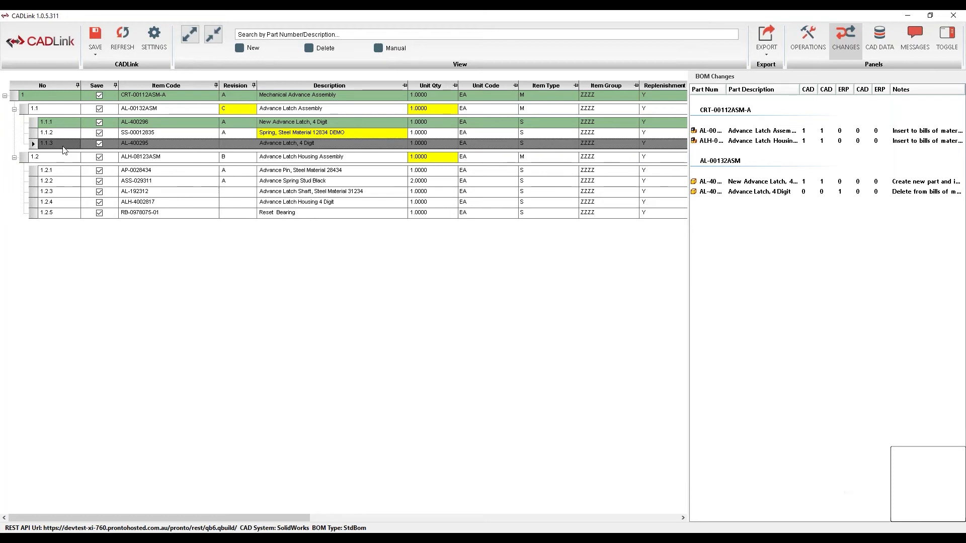
left_click_drag(73, 518, 199, 520)
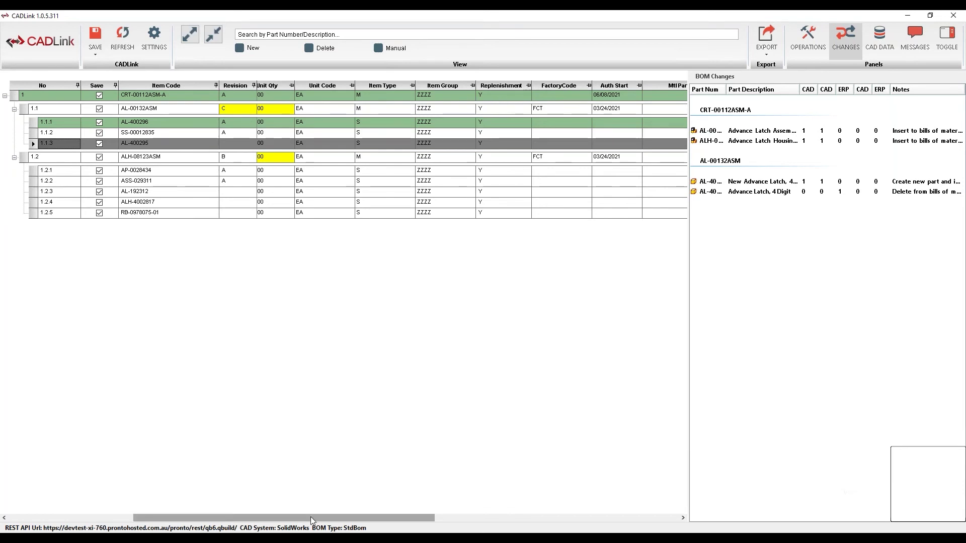
left_click_drag(310, 517, 168, 518)
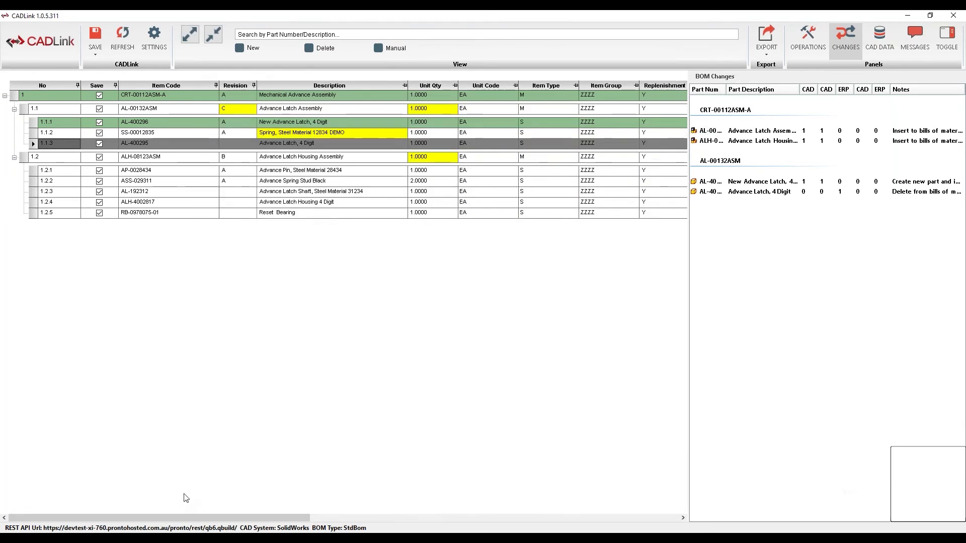
Show the operations of top-level assembly CRT-00112ASM-A and widen the area so all operation columns fit.
left_click(809, 37)
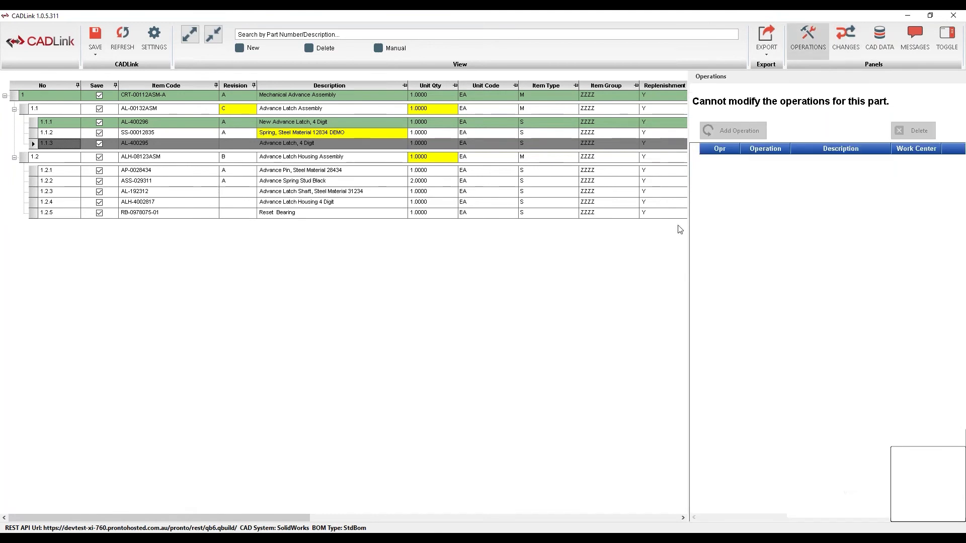
left_click(17, 95)
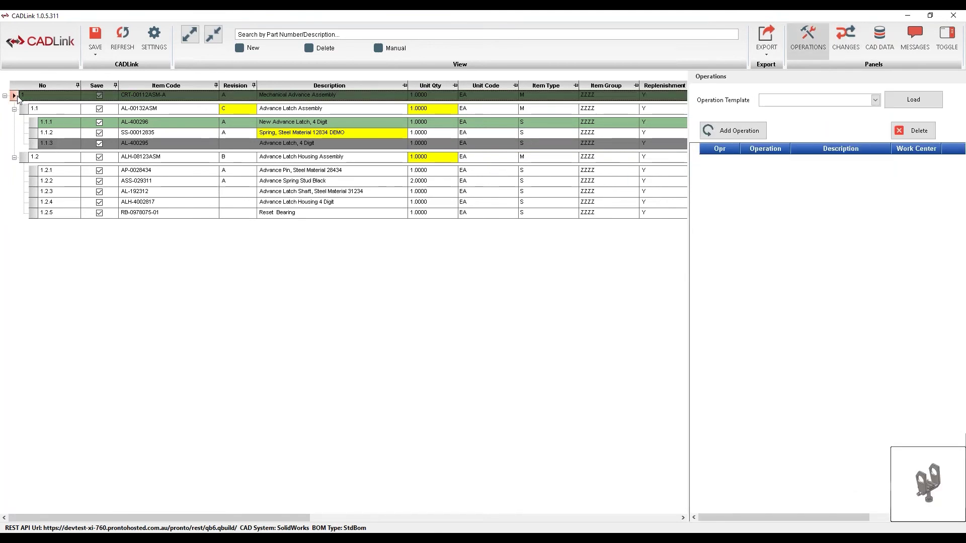
left_click_drag(689, 250, 509, 249)
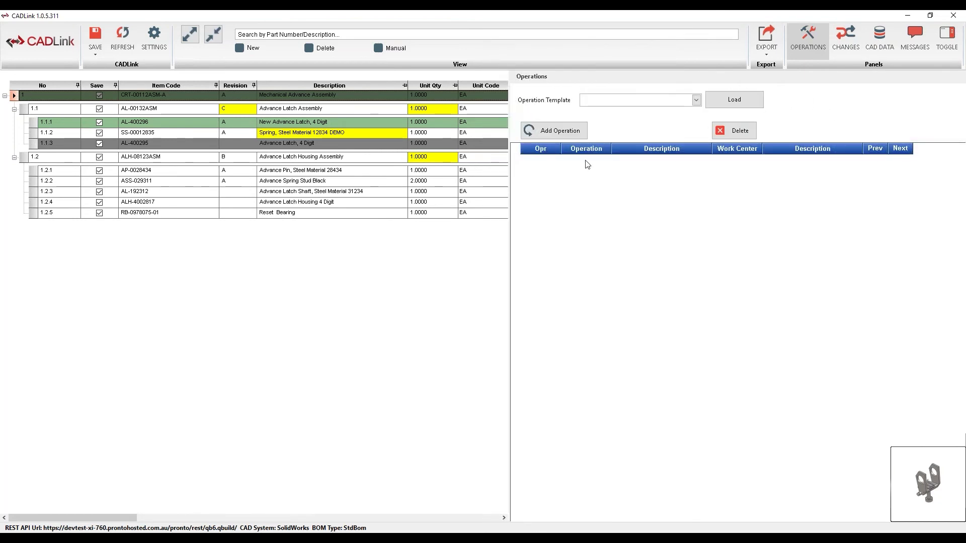
Add operation 10 to the top-level assembly with operation code CUT and work center CUT.
left_click(556, 132)
type("10")
left_click(579, 162)
left_click(580, 163)
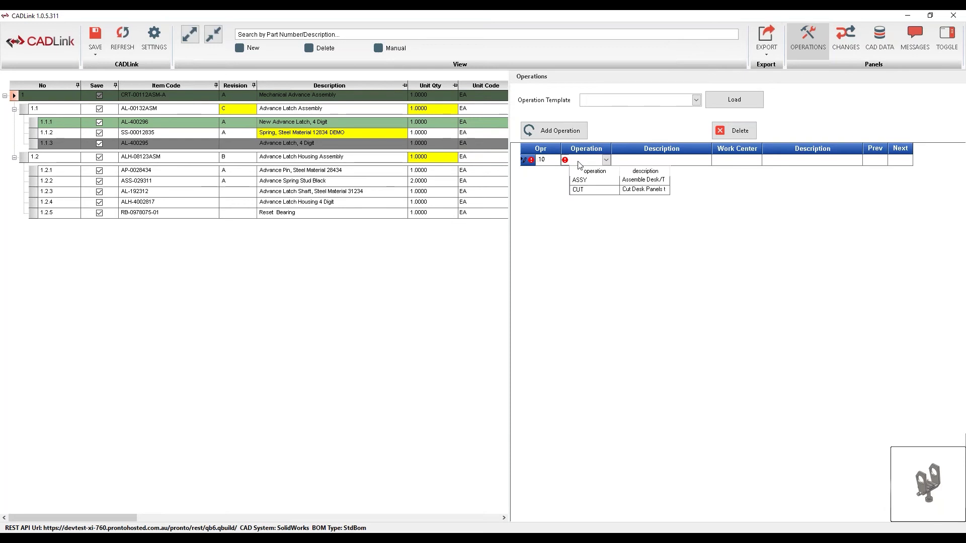
left_click(578, 190)
left_click(738, 162)
left_click(739, 164)
left_click(735, 191)
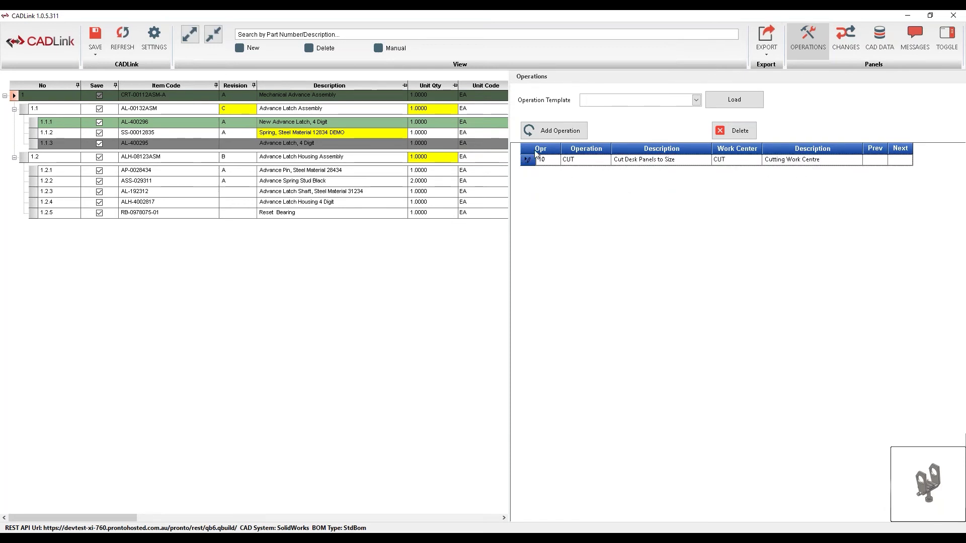
Add operation 20 to the top-level assembly with operation code ASSY and work center ASSY.
left_click(553, 131)
left_click(582, 175)
left_click(591, 172)
left_click(592, 190)
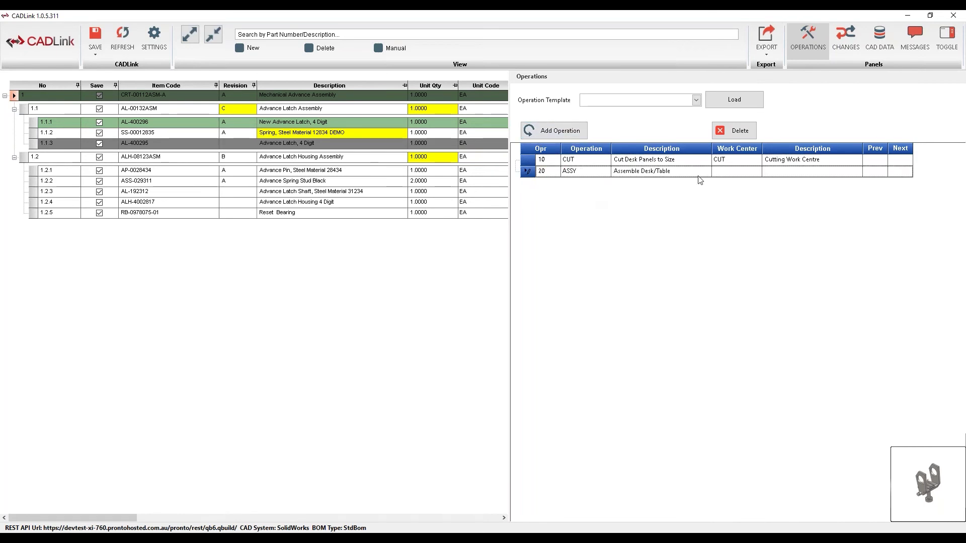
left_click(737, 171)
left_click(770, 200)
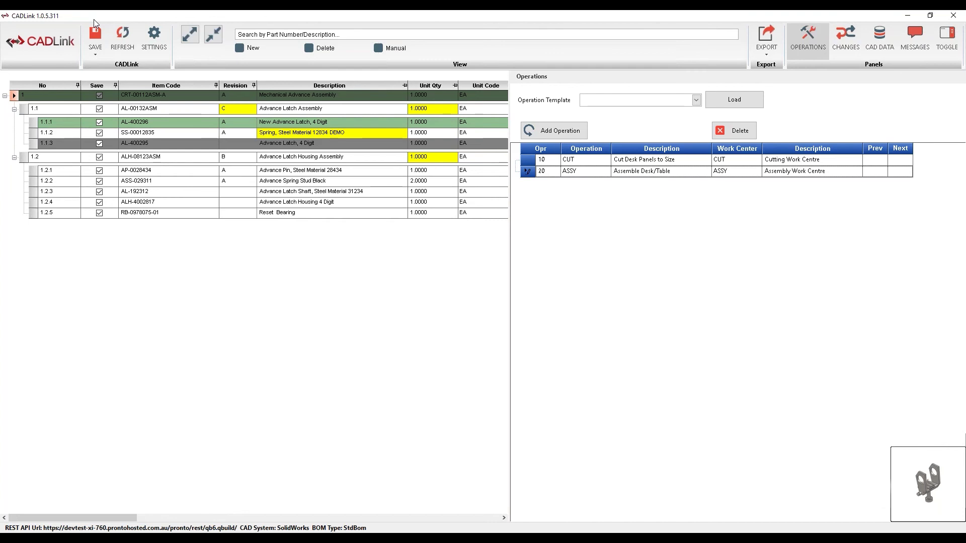
Save all BOM changes to the ERP and refresh the CADLink data.
left_click(97, 36)
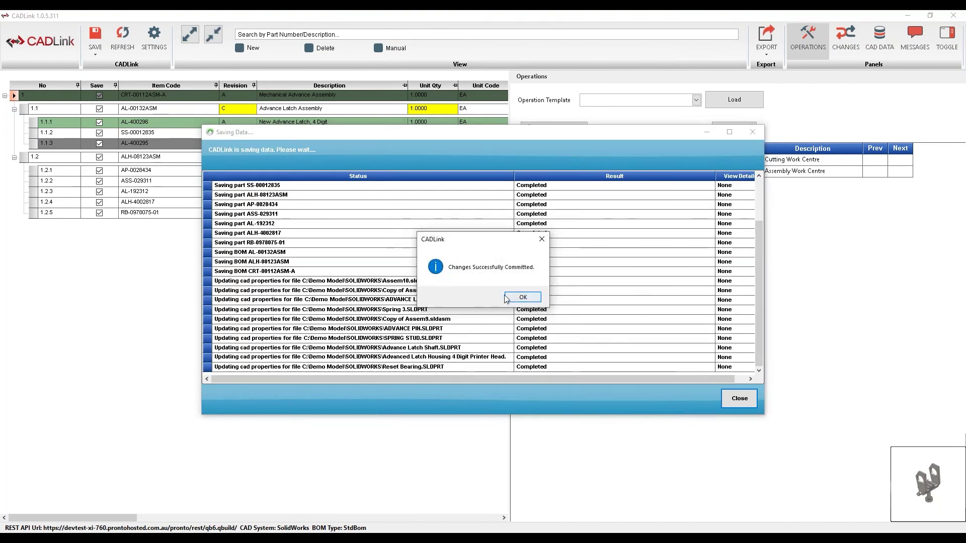
left_click(509, 297)
left_click(738, 399)
left_click(128, 40)
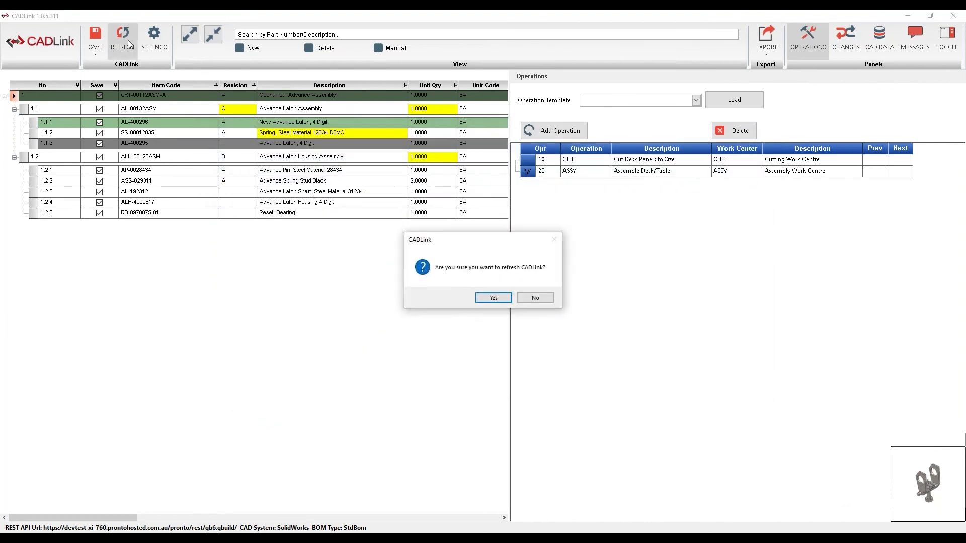
left_click(493, 297)
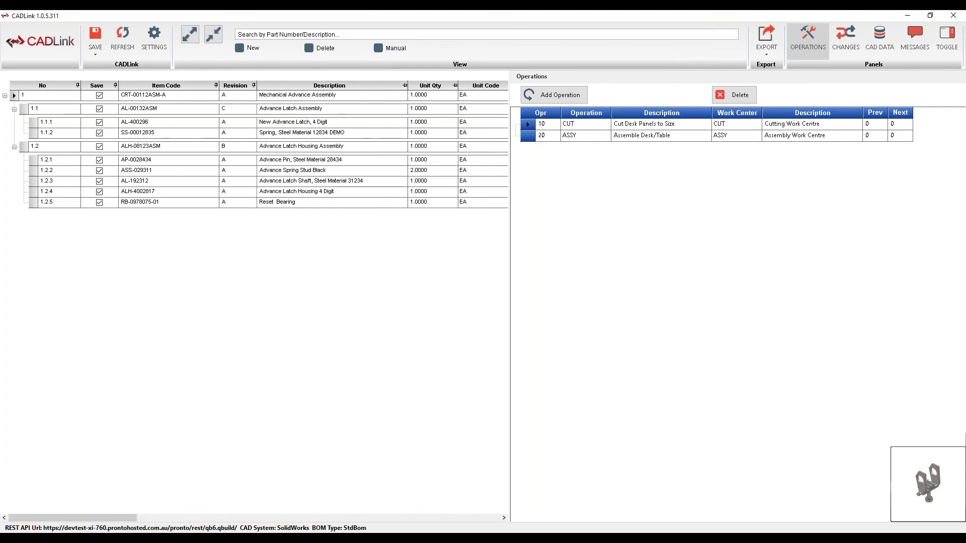
Switch to Pronto Xi and look up item CRT-00112ASM-A in Inventory Maintenance/Enquiry.
left_click(177, 98)
key("ctrl+a")
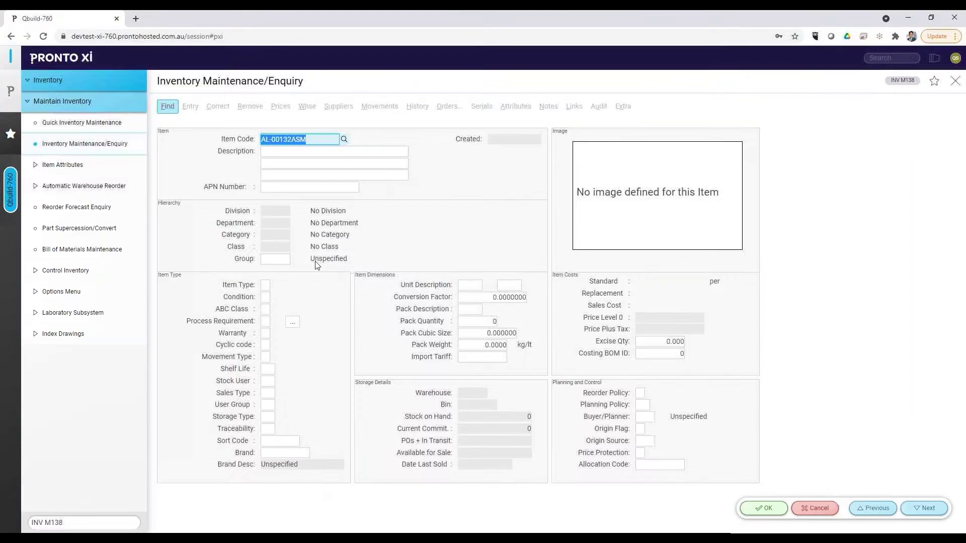
type("CRT-00112ASM-A")
key("Return")
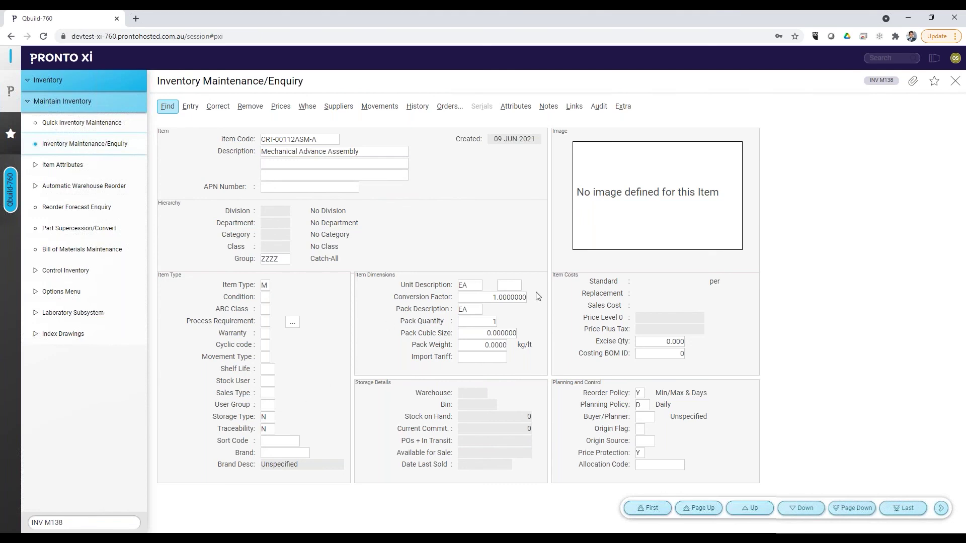
Review the header, components and routing of CRT-00112ASM-A in Bill of Materials Maintenance.
left_click(101, 250)
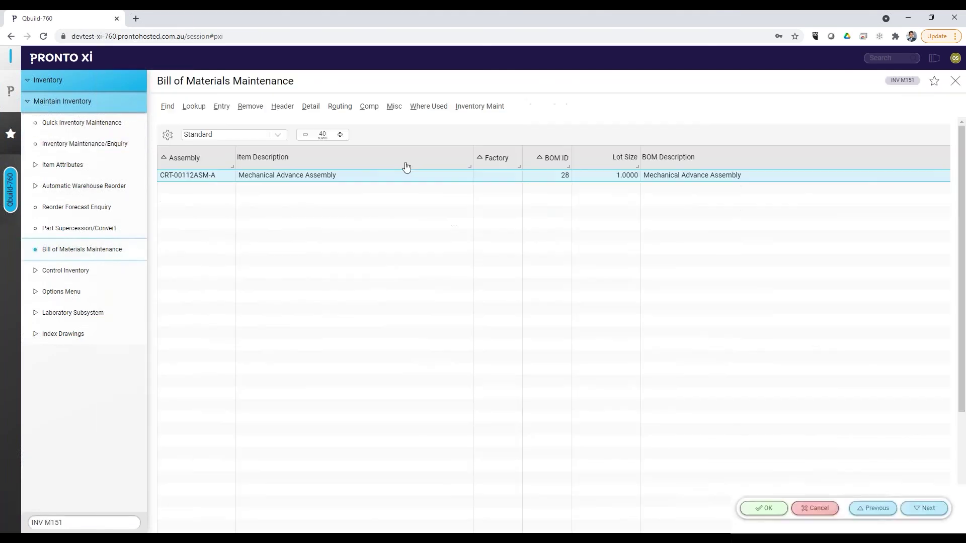
left_click(282, 107)
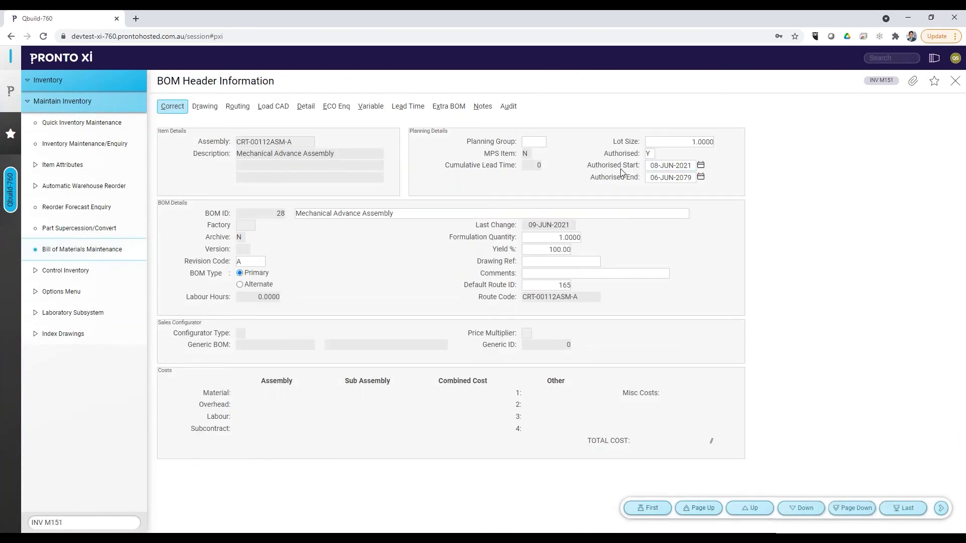
left_click(304, 107)
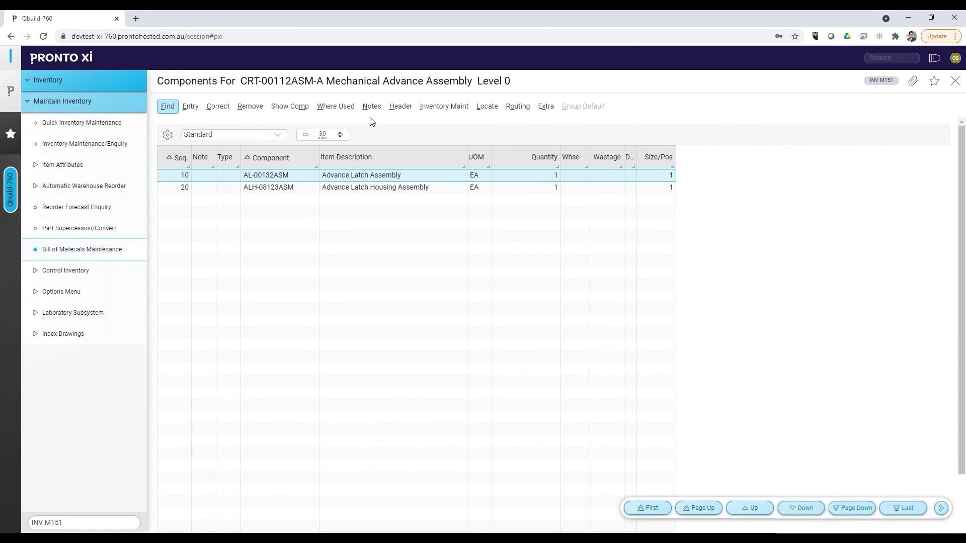
left_click(400, 106)
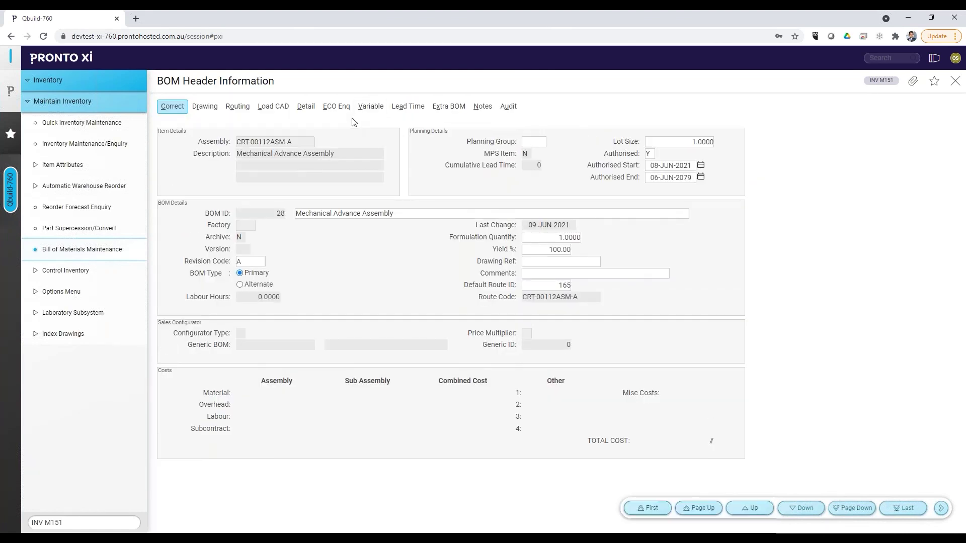
left_click(238, 109)
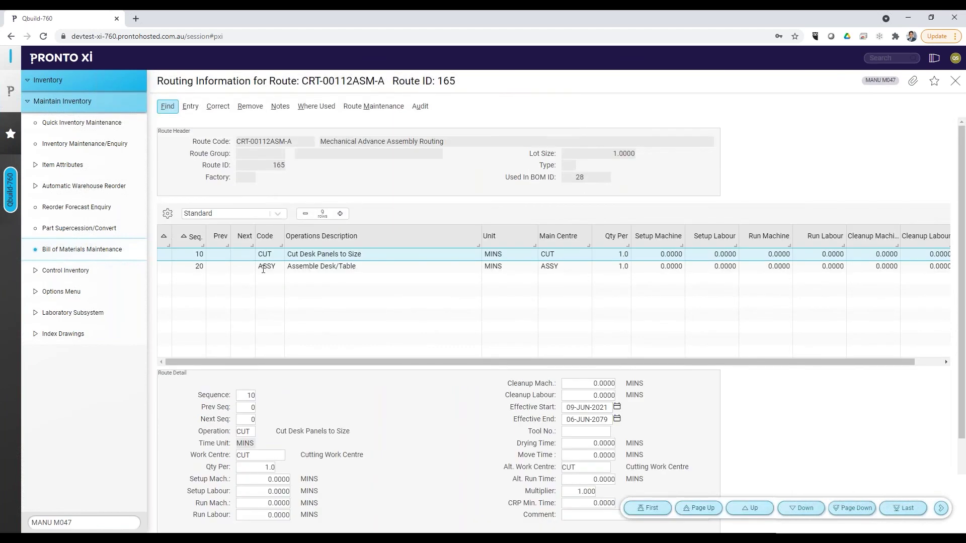